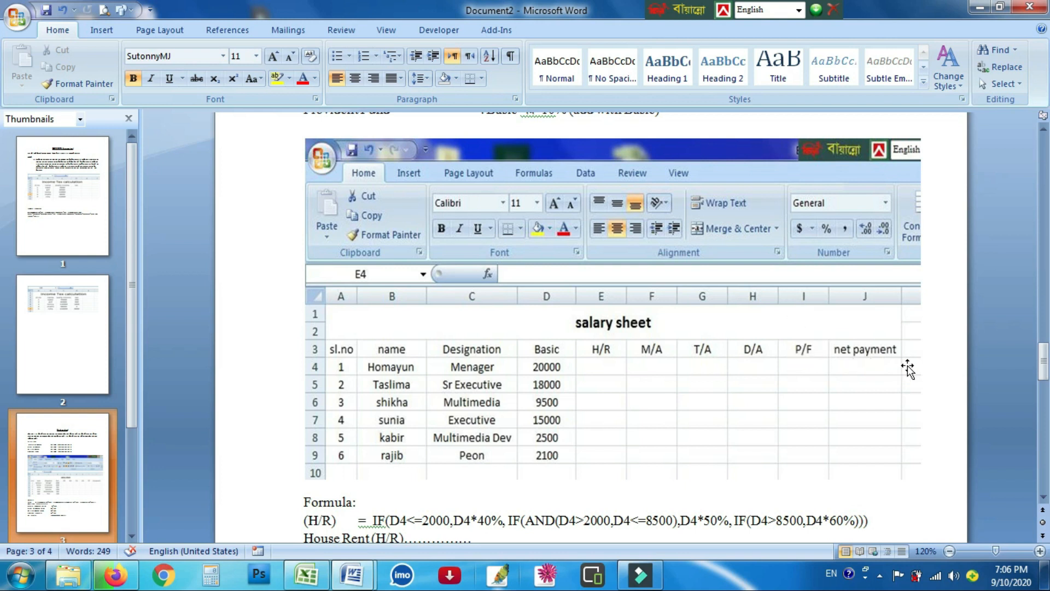
Review the salary sheet notes in the Word document, covering the house rent rules, allowance percentages, sample table and formulas.
scroll(802, 359, "down", 1)
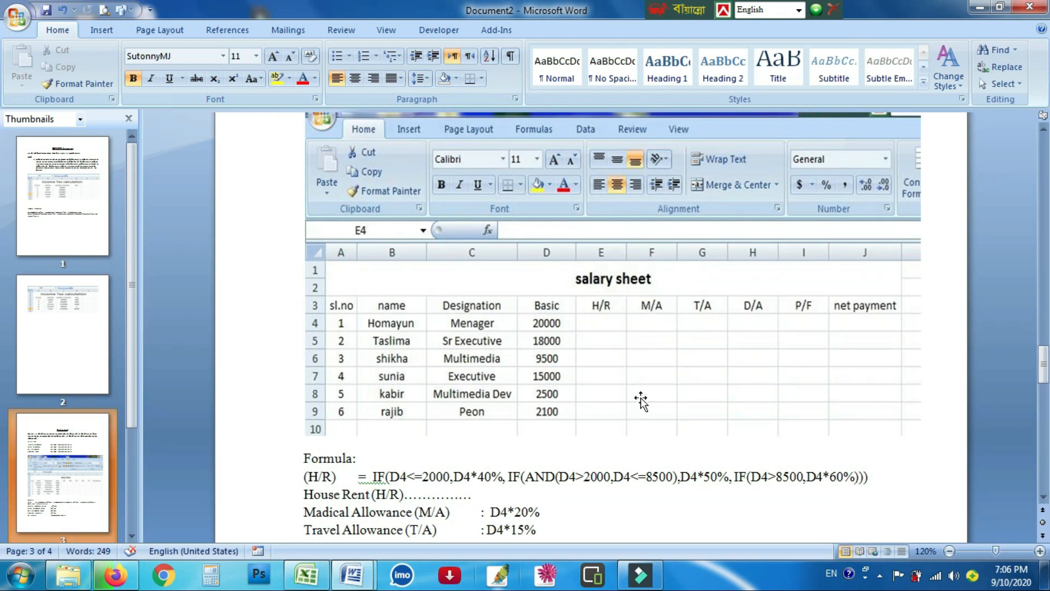
scroll(641, 401, "up", 6)
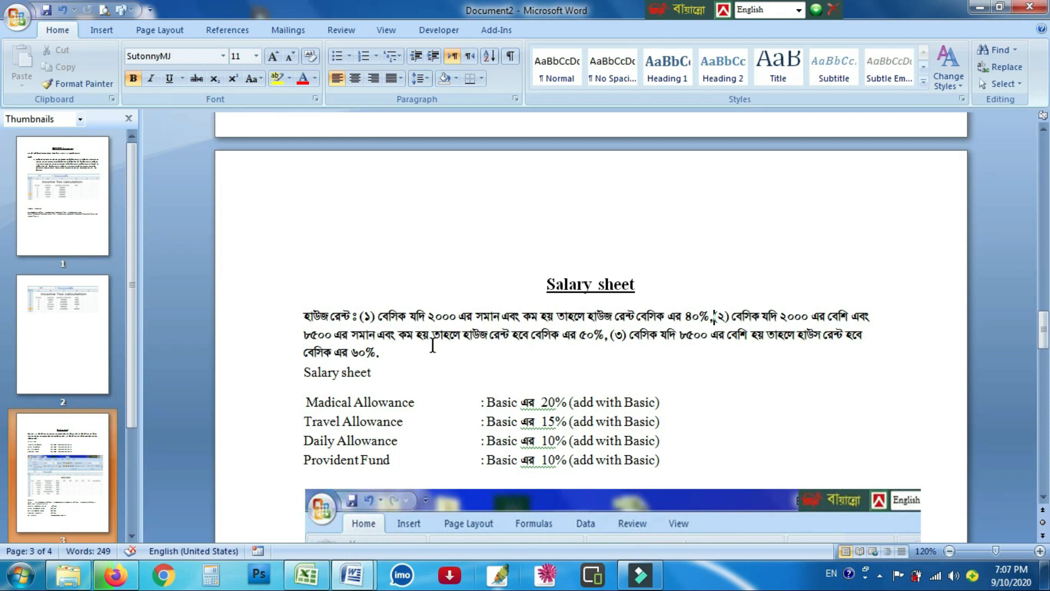
left_click(628, 337)
scroll(451, 310, "down", 1)
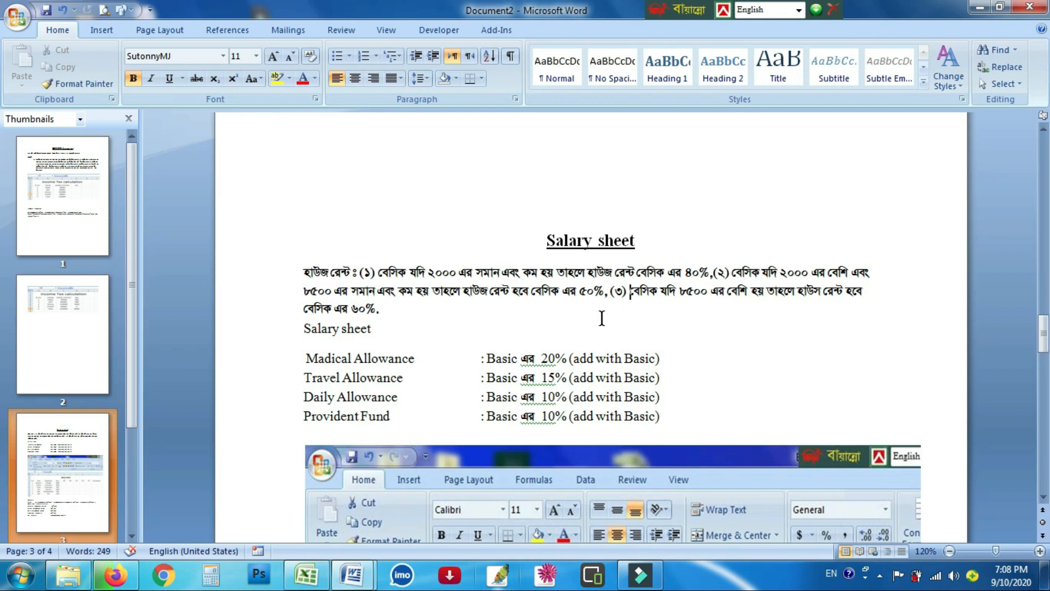
scroll(602, 311, "down", 12)
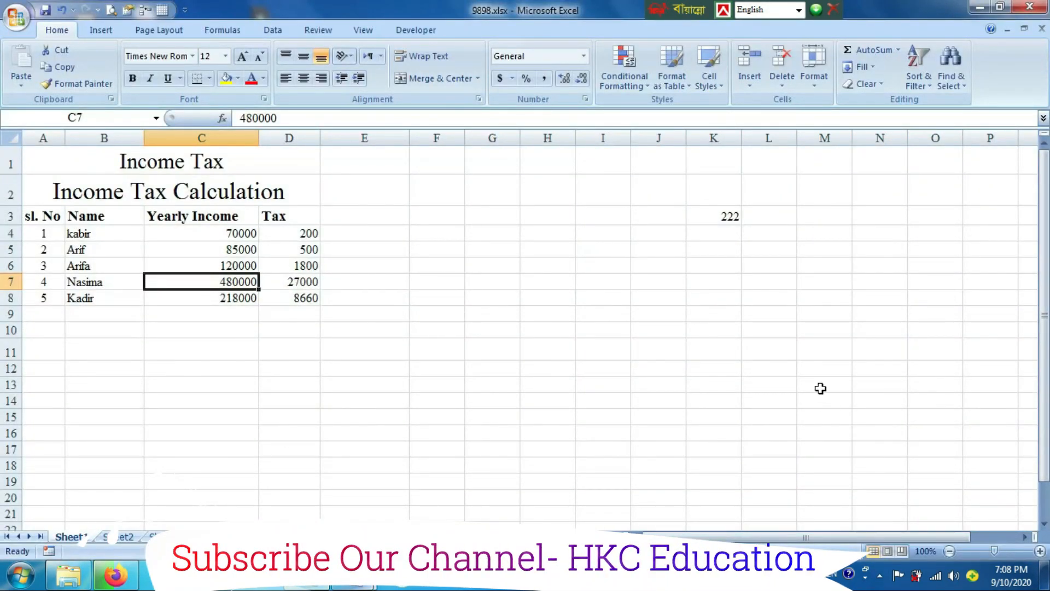
On Sheet2 of the 9898.xlsx workbook, merge and centre the Salary Sheet title across A1:J1.
left_click(116, 536)
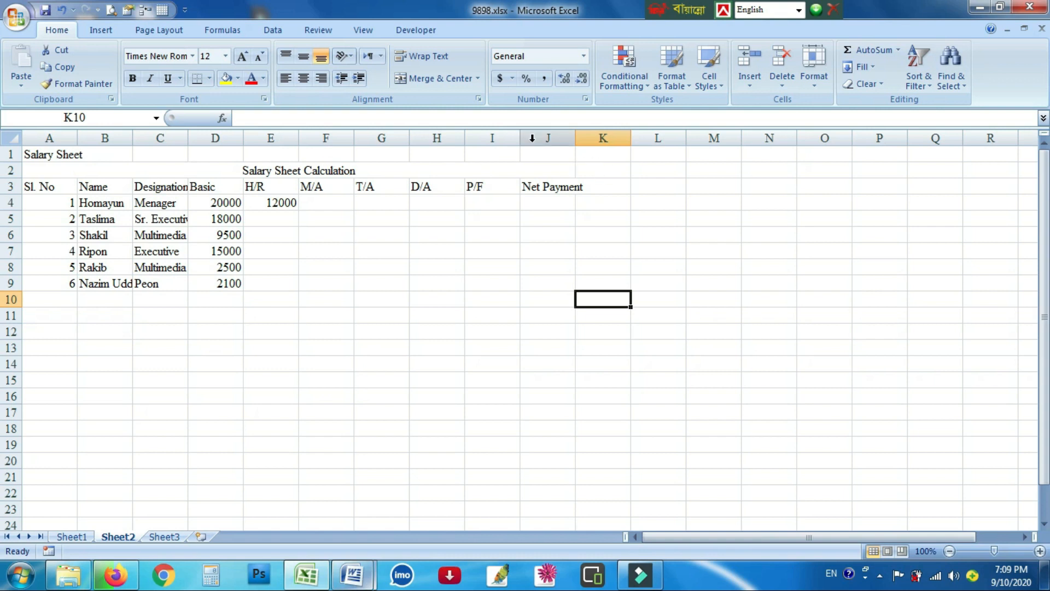
left_click(563, 186)
left_click_drag(38, 155, 498, 156)
left_click(158, 186)
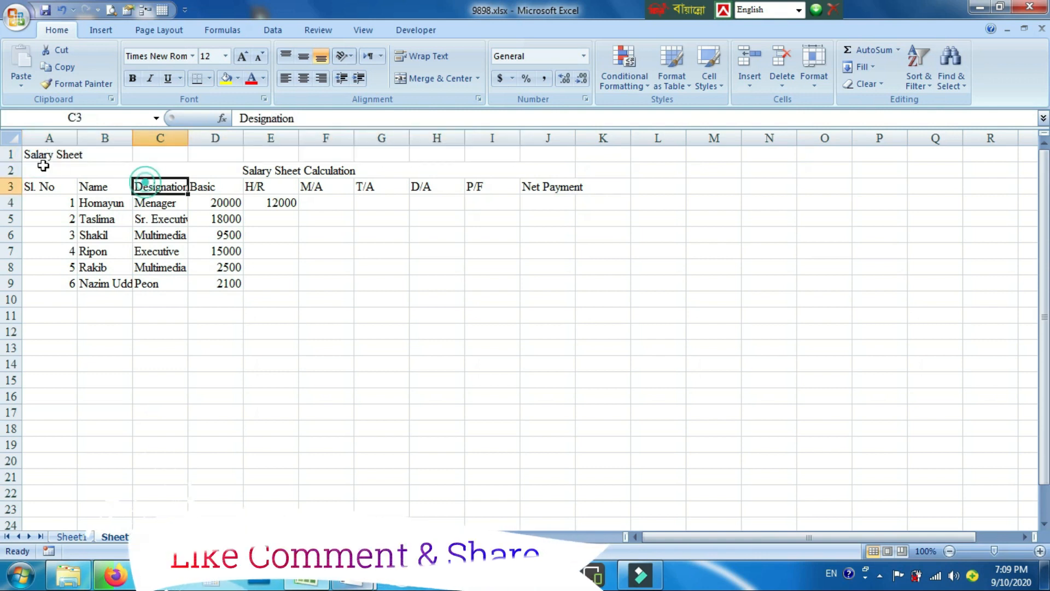
left_click(45, 156)
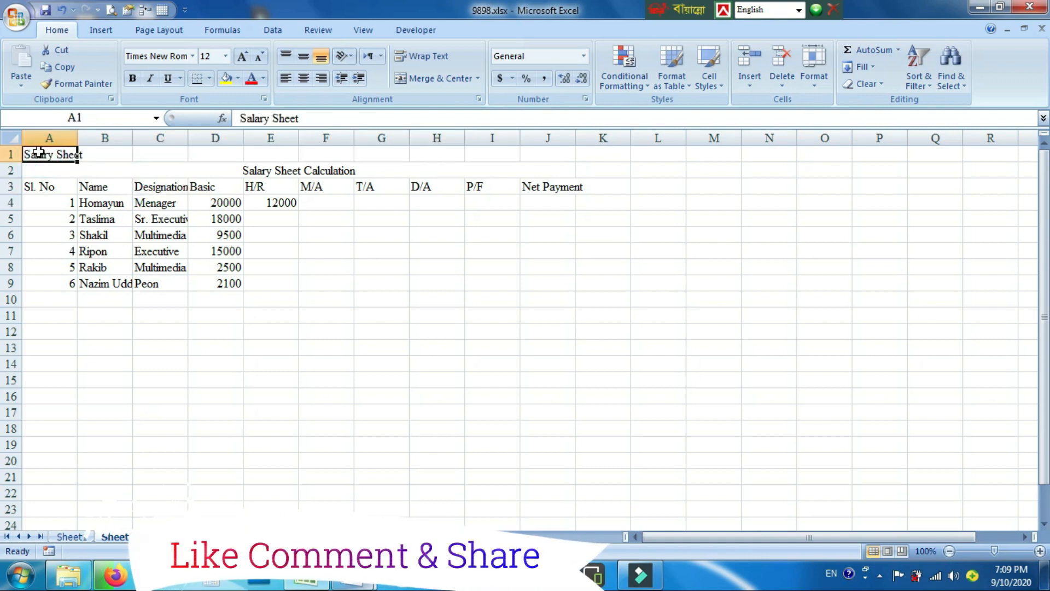
left_click_drag(48, 156, 544, 149)
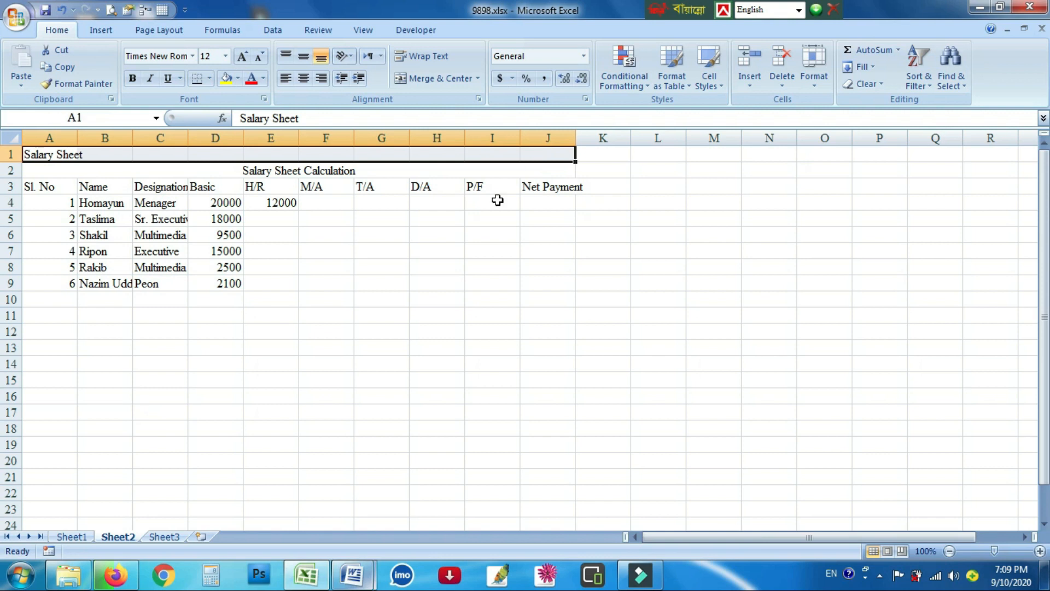
left_click(428, 78)
left_click(414, 286)
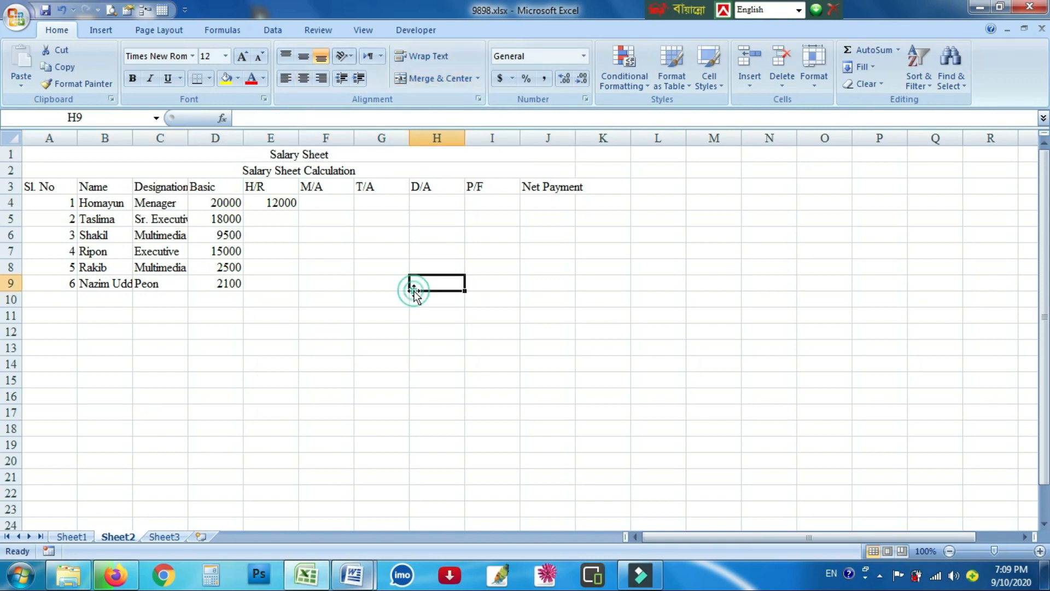
Try left and right alignment on the merged Salary Sheet title and return it to centre alignment.
left_click(289, 159)
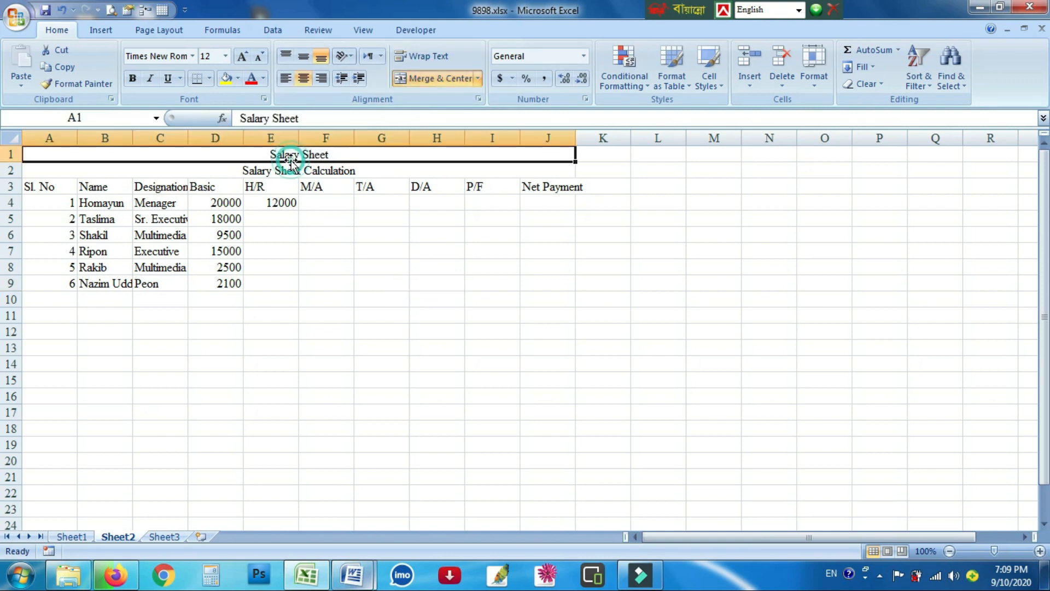
left_click(286, 79)
left_click(321, 80)
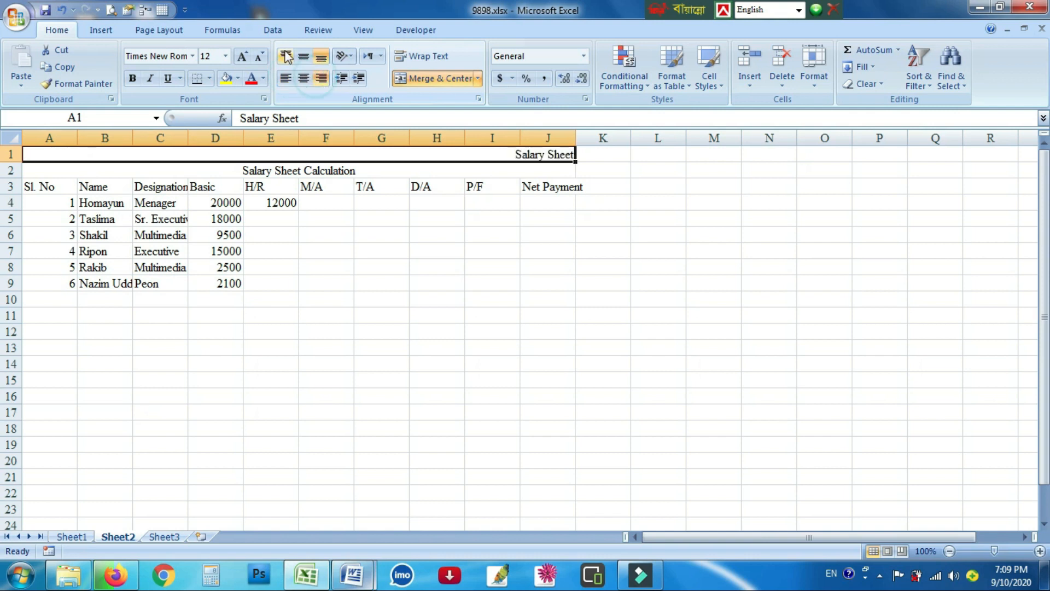
left_click(303, 79)
left_click(451, 263)
Increase the font size of the Salary Sheet title in row 1 to 14.
left_click(330, 154)
left_click(243, 57)
left_click(243, 57)
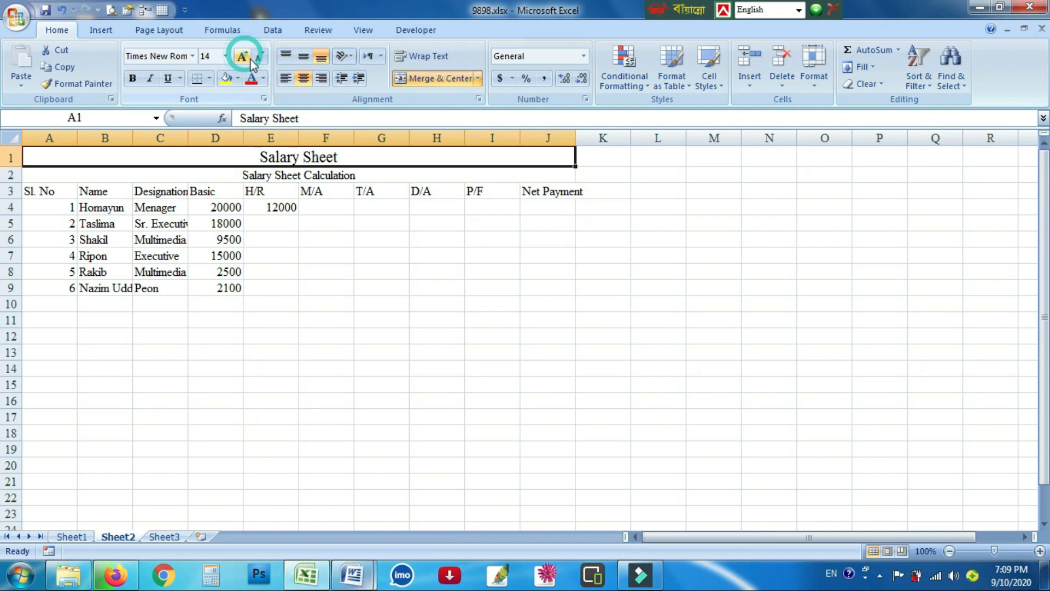
left_click(488, 336)
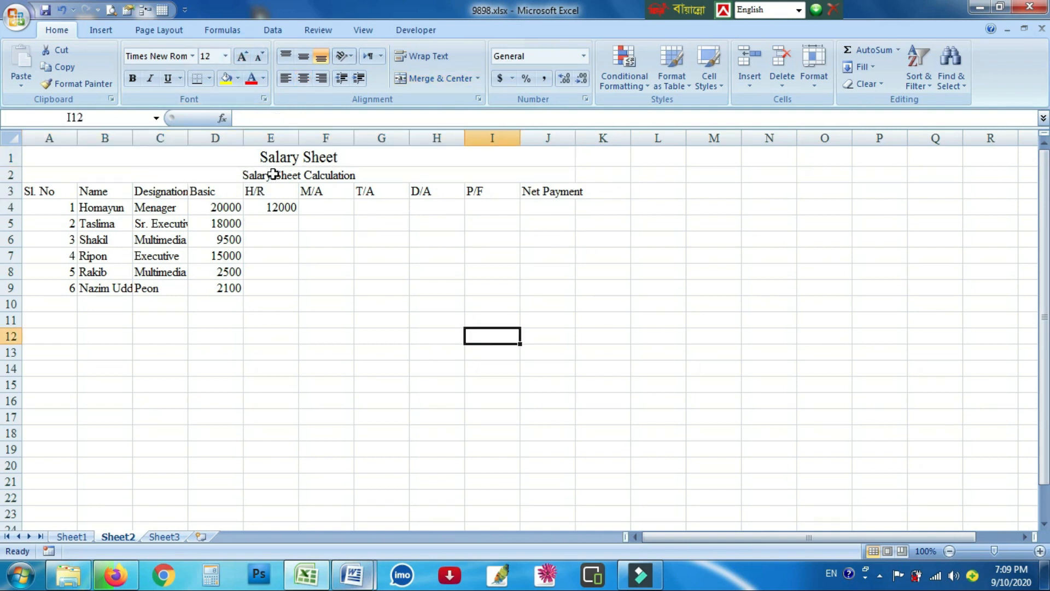
Enlarge the Salary Sheet Calculation heading in row 2 to font size 20 and make it bold.
left_click(543, 176)
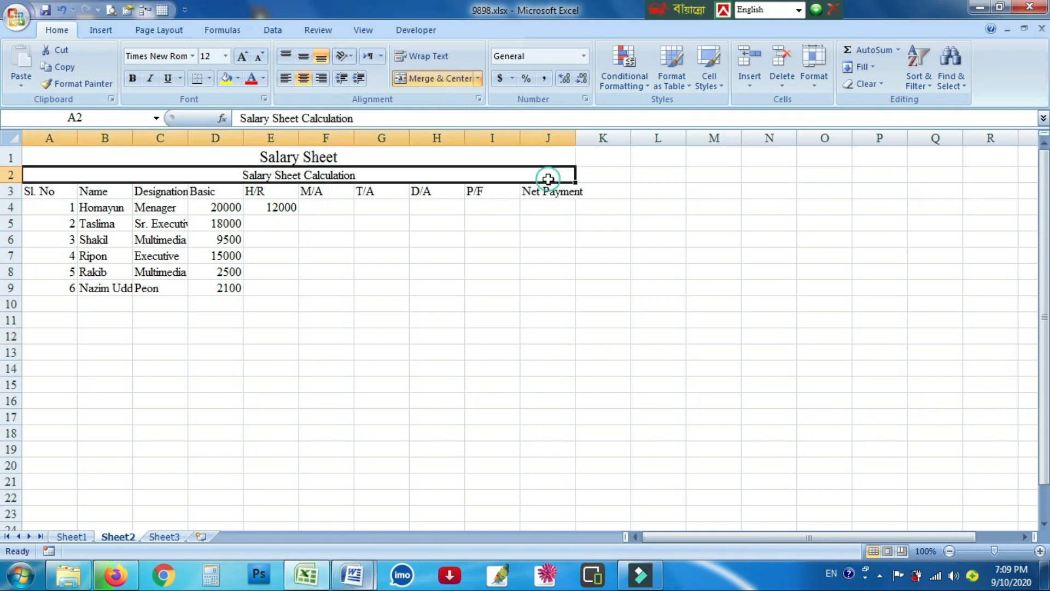
left_click(242, 55)
left_click(243, 56)
left_click(242, 56)
left_click(243, 56)
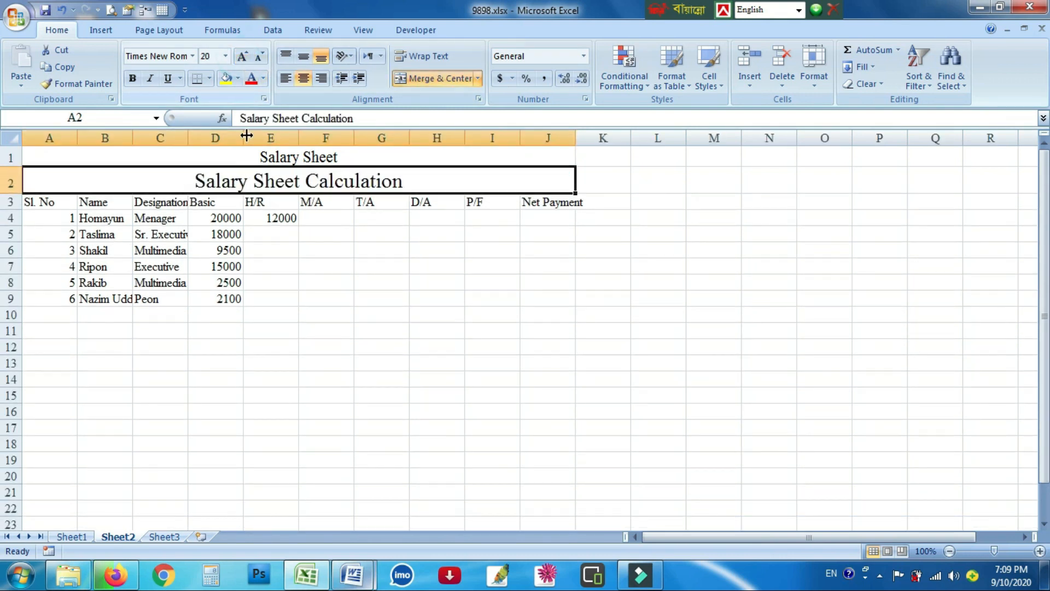
left_click(133, 78)
left_click(451, 373)
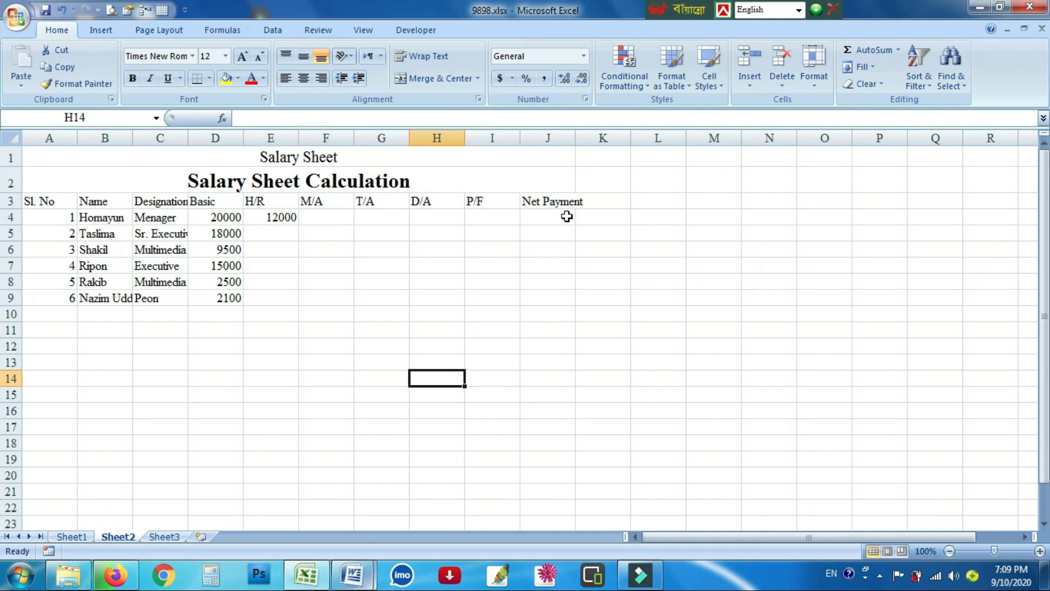
Centre and bold the column headings in A3:J3, and narrow the Sl. No column.
left_click(57, 203)
left_click_drag(57, 203, 574, 204)
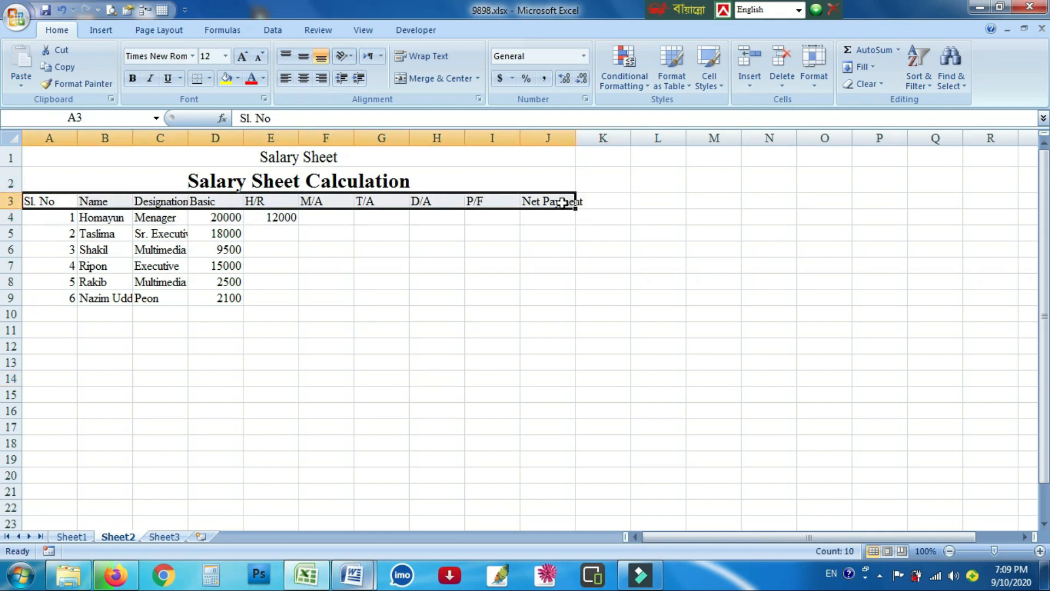
left_click(304, 79)
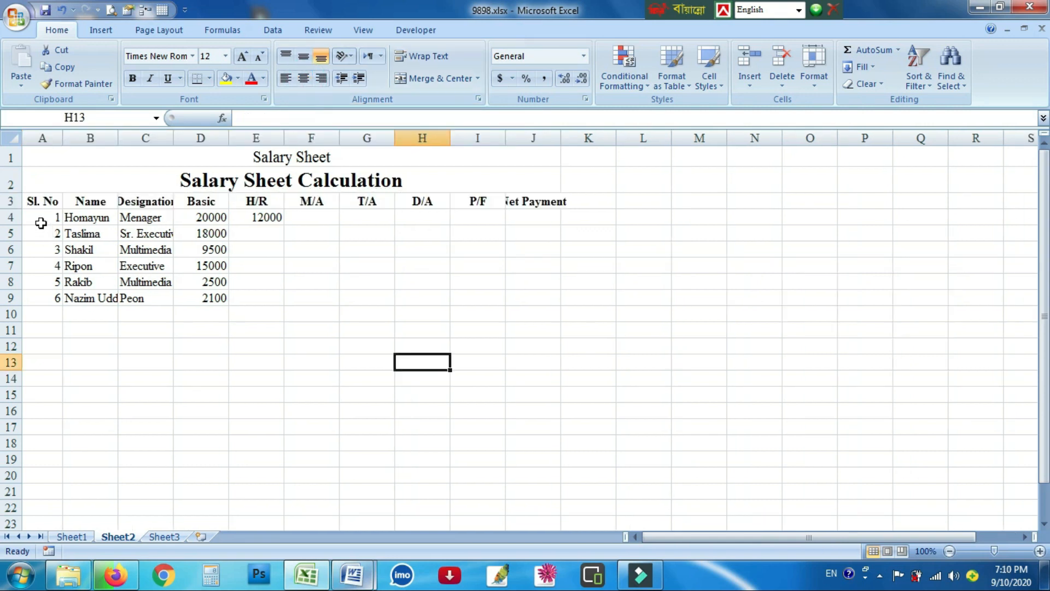
Centre the serial numbers in A4:A9.
left_click_drag(44, 221, 47, 298)
left_click(304, 80)
left_click(233, 406)
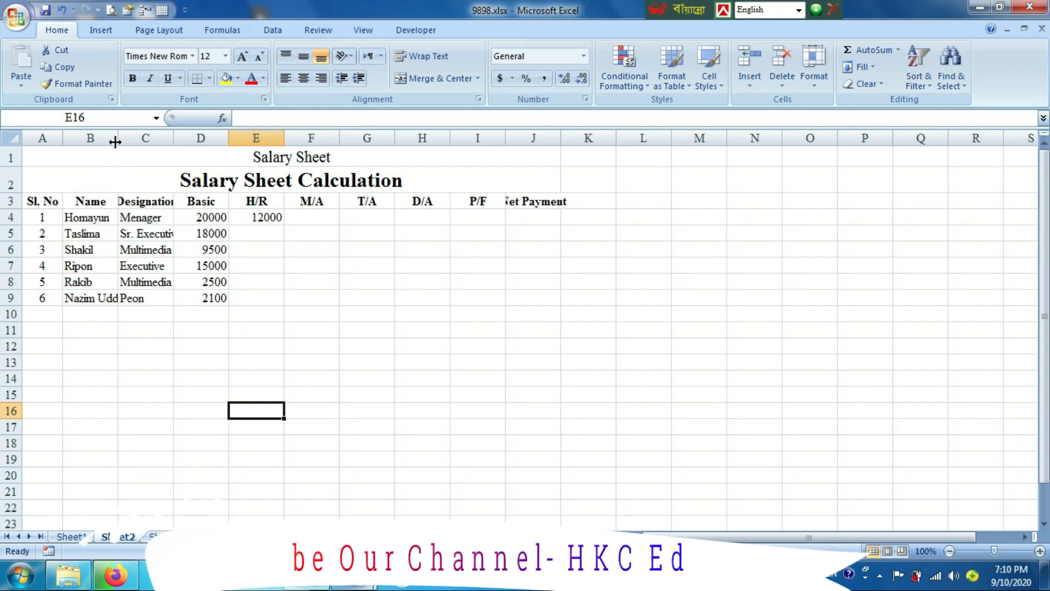
Widen the Name, Designation, Basic and Net Payment columns so that their full contents fit.
left_click_drag(119, 141, 226, 152)
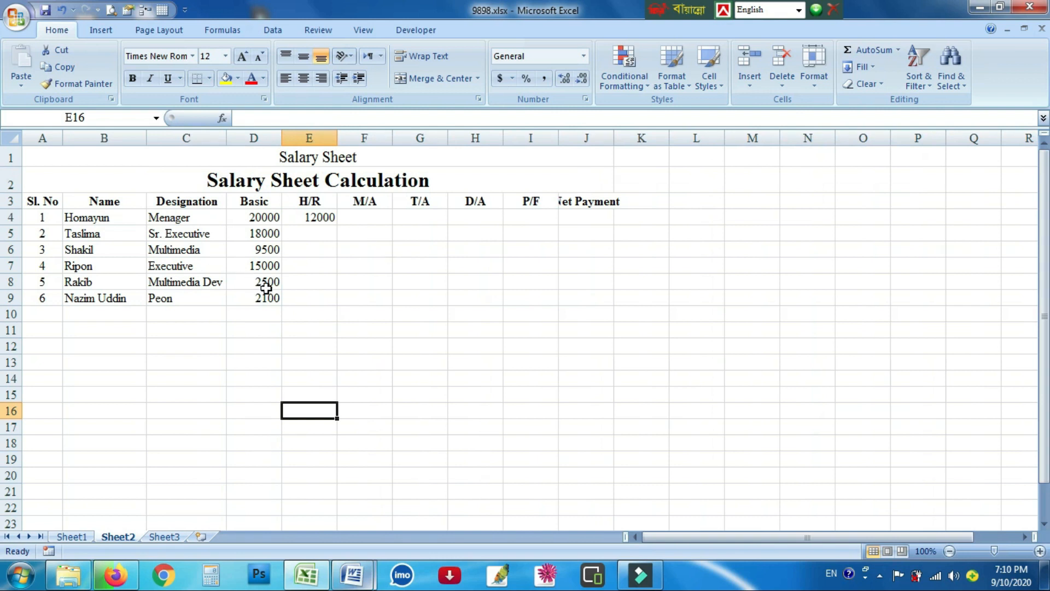
left_click_drag(282, 136, 285, 137)
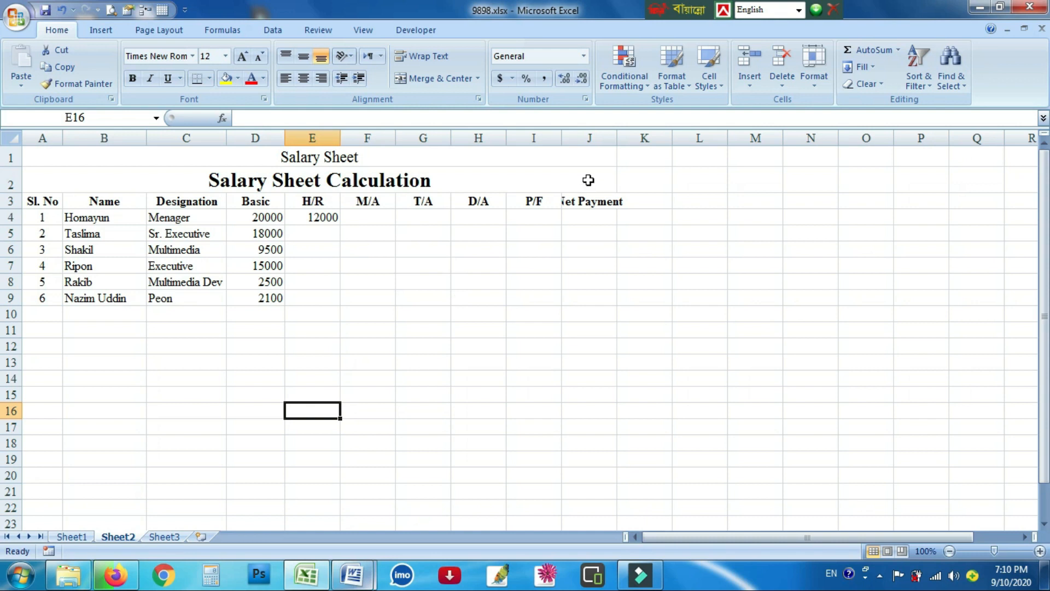
left_click_drag(617, 138, 650, 141)
left_click(368, 247)
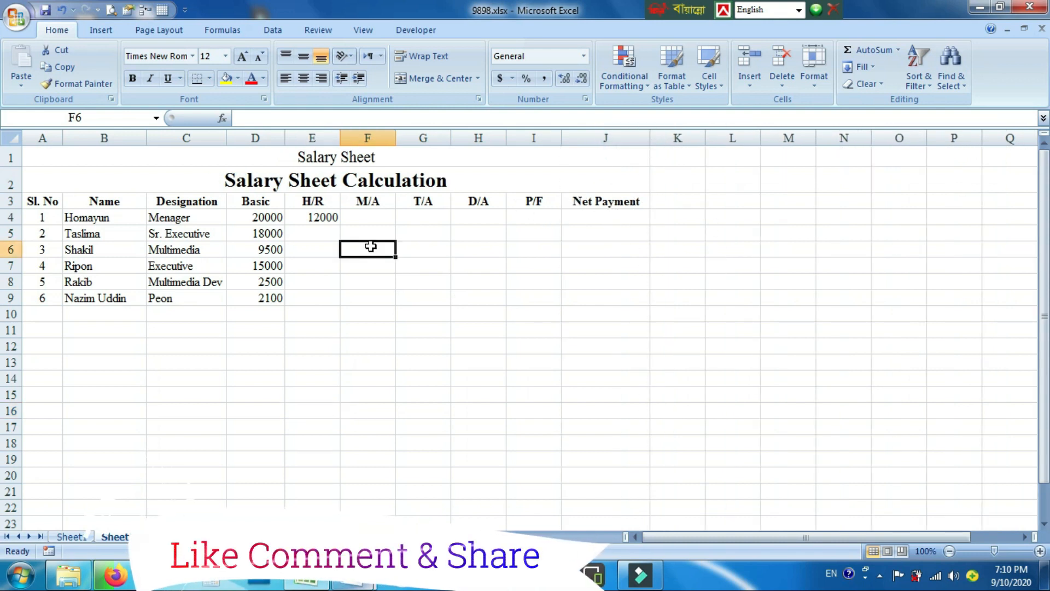
Open the H/R formula in E4 and examine the first IF's condition, its value if true and where its value if false begins.
left_click(317, 217)
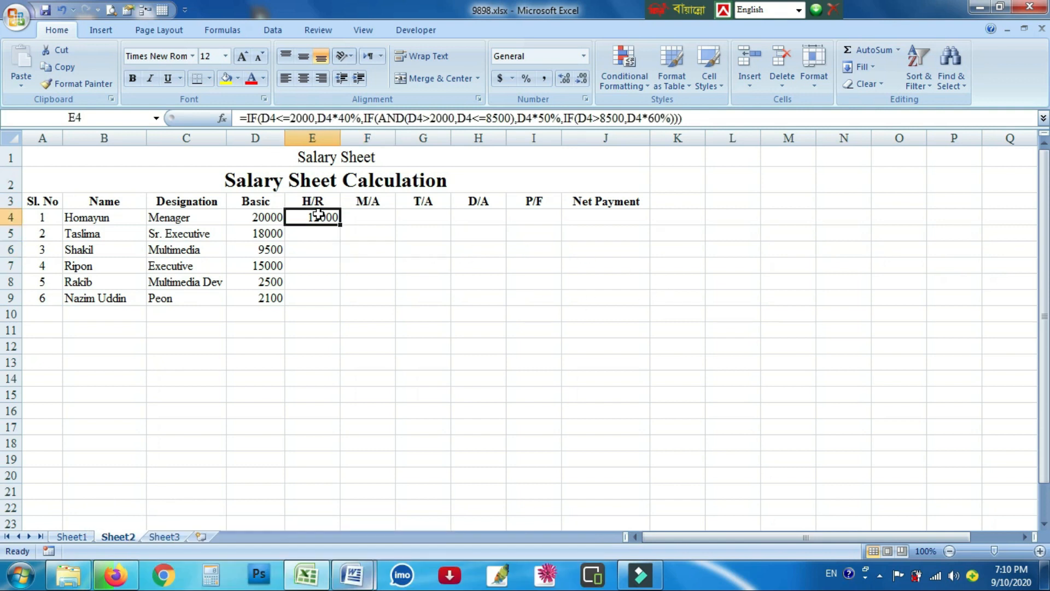
double_click(318, 216)
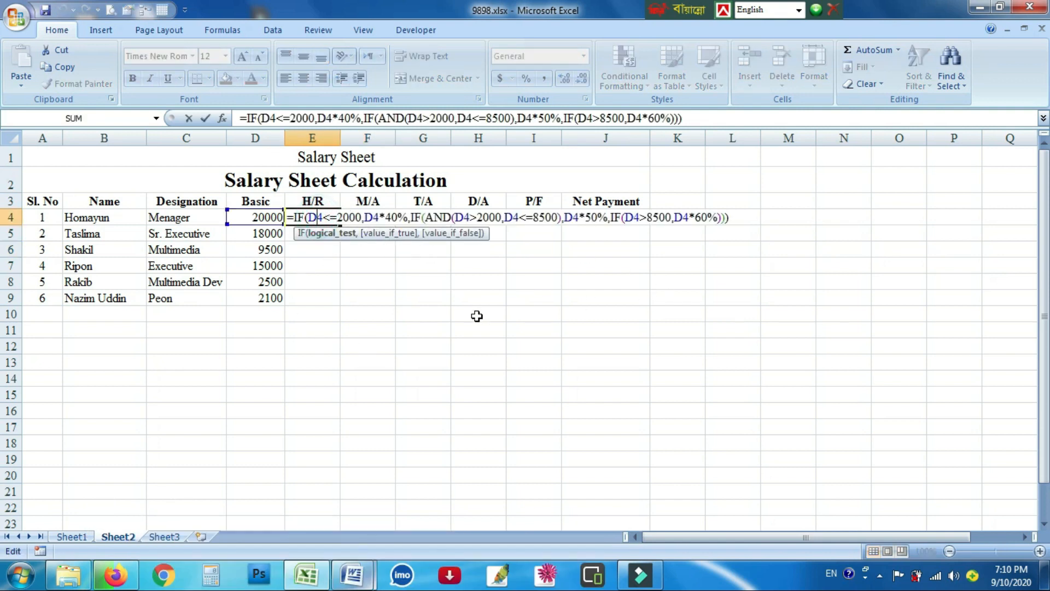
left_click(290, 220)
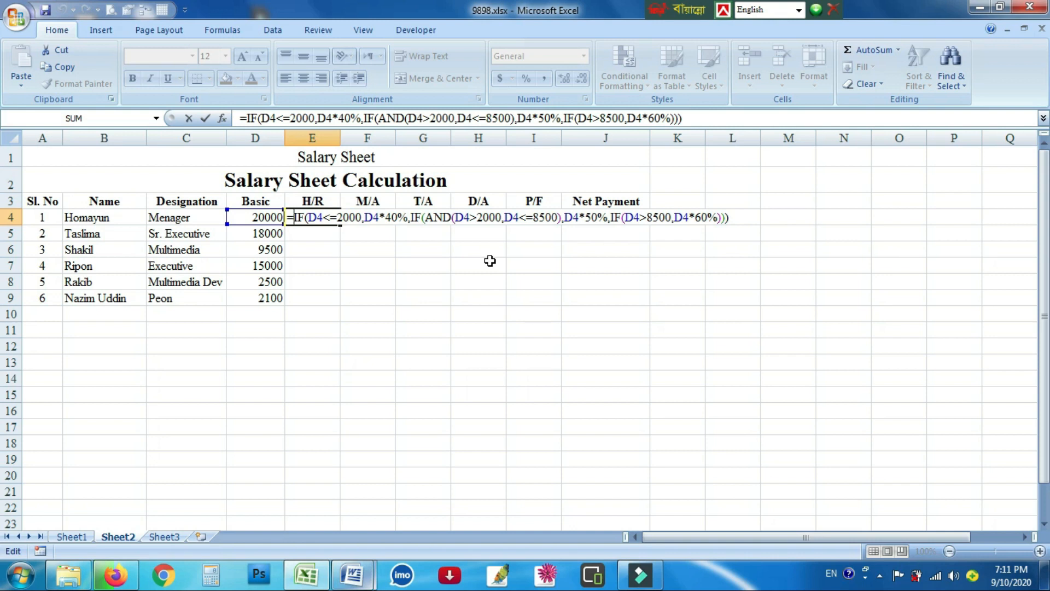
key("Right")
key("Right")
key("Right")
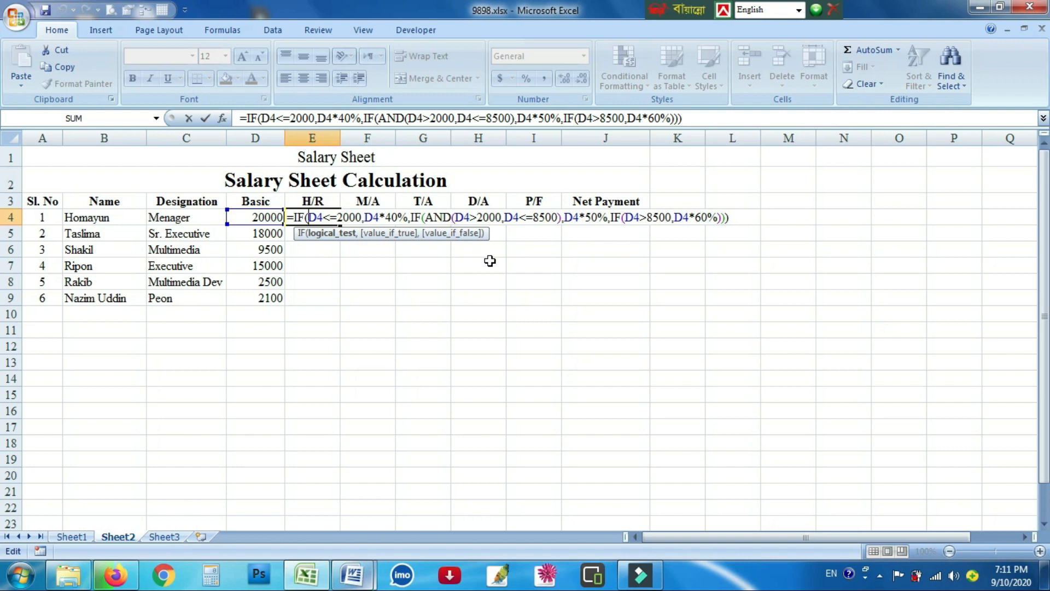
key("Right")
key("Right")
key("Right")
key("Right")
key("Right")
key("Right")
key("Right")
key("Right")
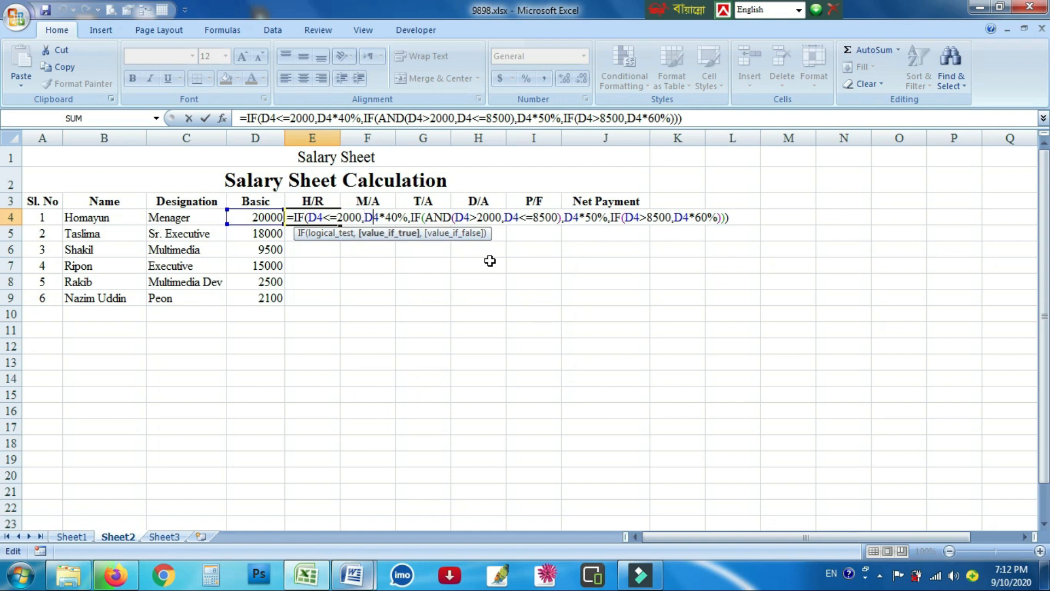
key("Right")
key("Right")
key("Right")
key("Right")
key("Right")
key("Right")
key("Right")
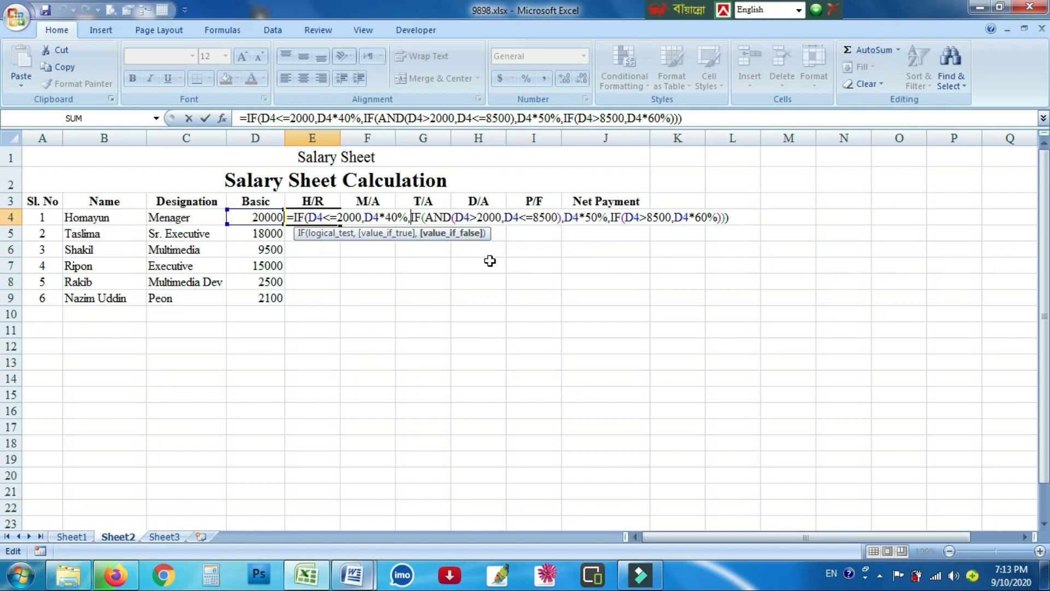
Examine the nested IF(AND) and the final IF in the E4 formula, and leave the cell.
key("Right")
key("Right")
key("Right")
key("Right")
key("Right")
key("Right")
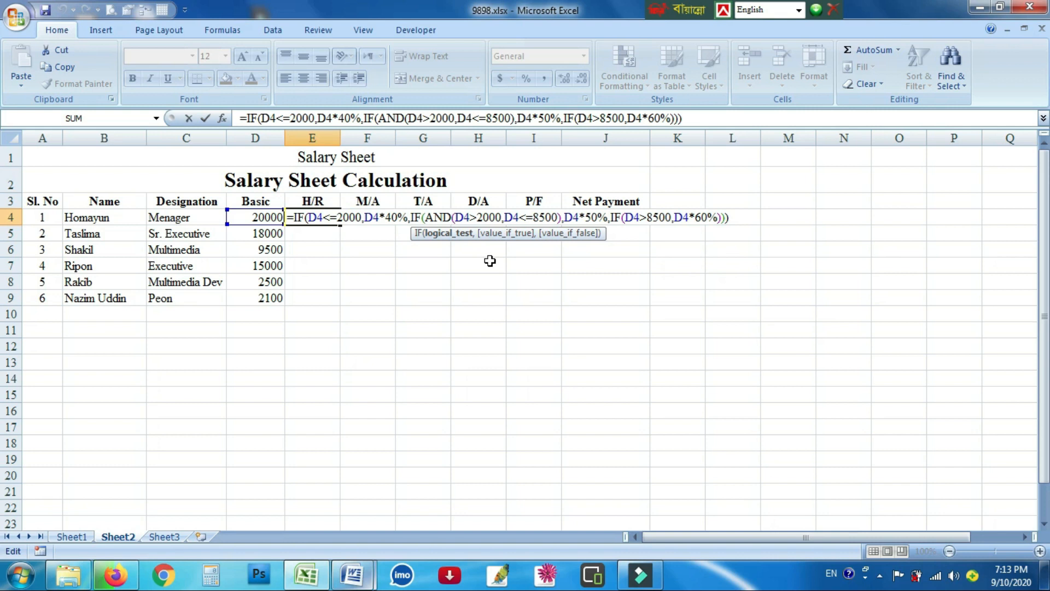
left_click(606, 218)
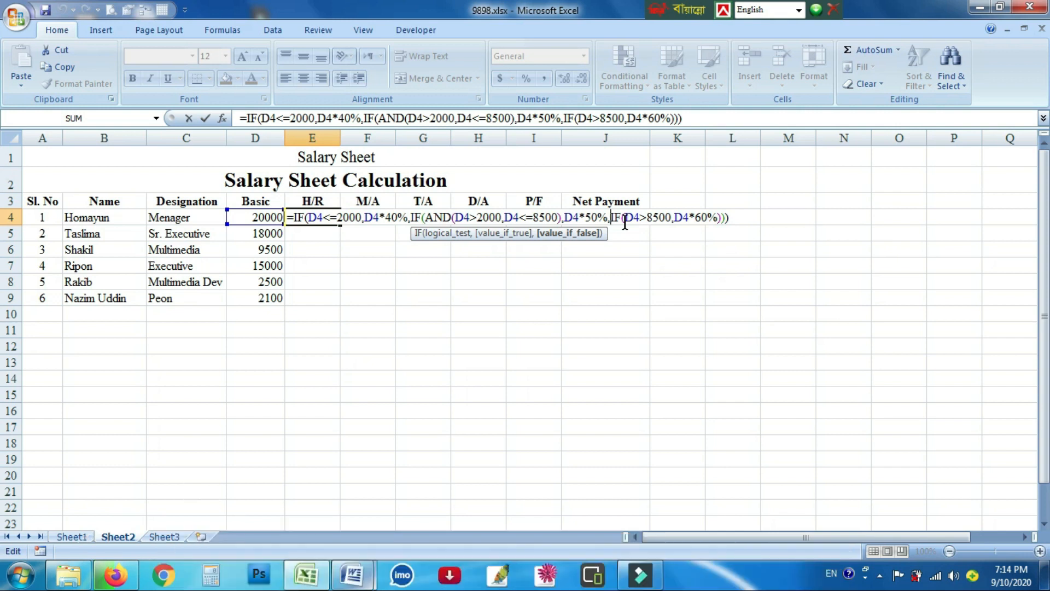
key("Right")
key("Left")
key("Right")
key("Right")
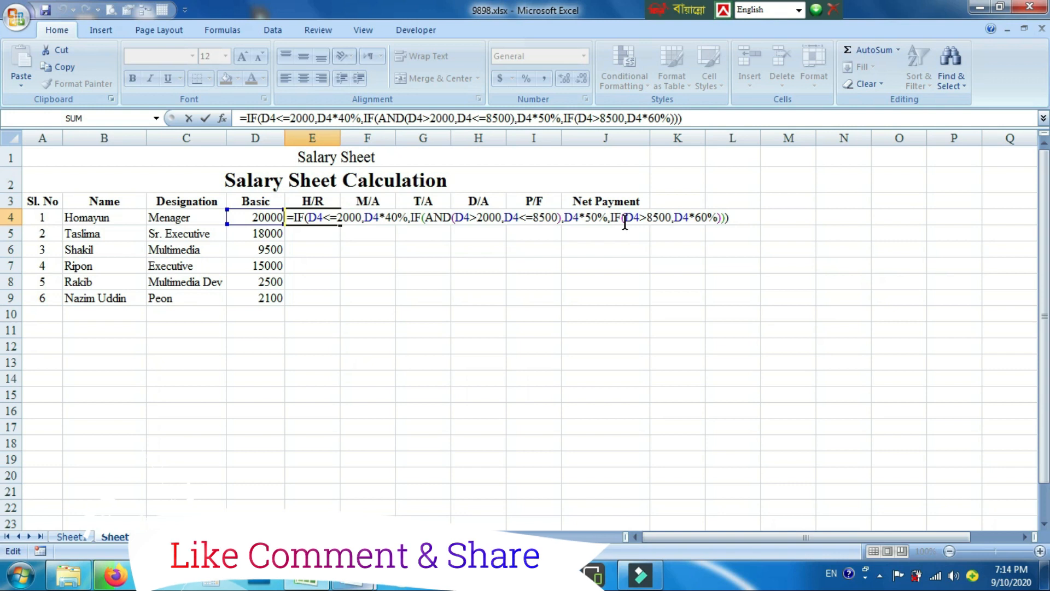
key("Return")
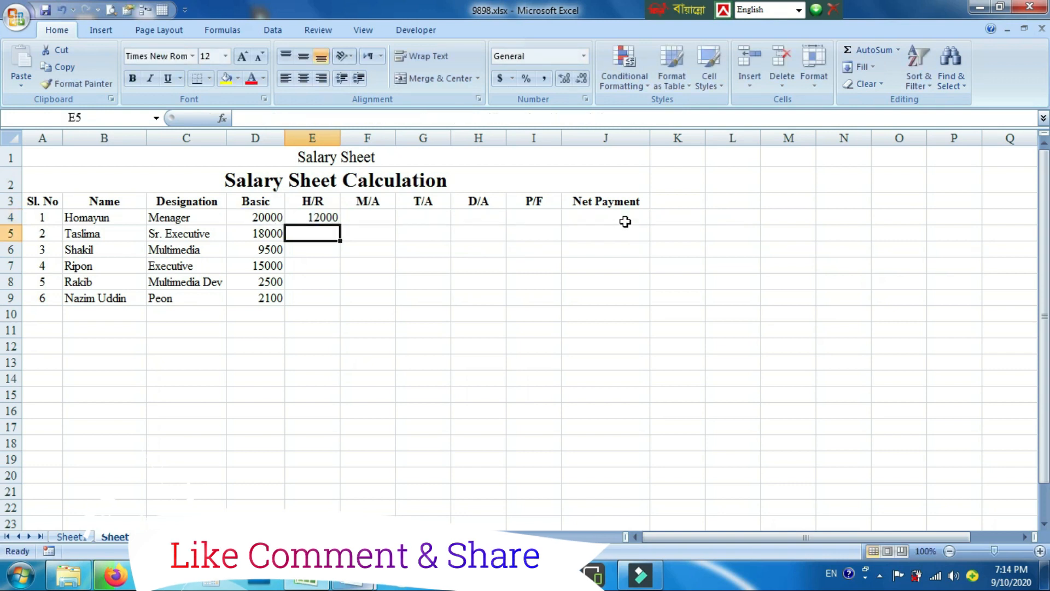
Fill the H/R formula from E4 down to E9 for the remaining employees.
left_click(246, 218)
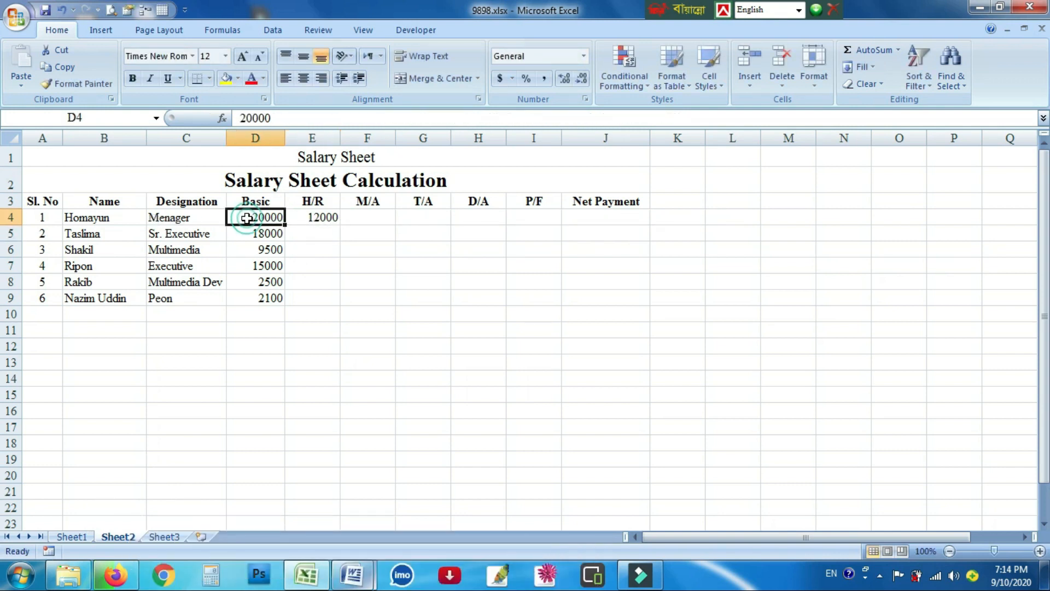
left_click(331, 223)
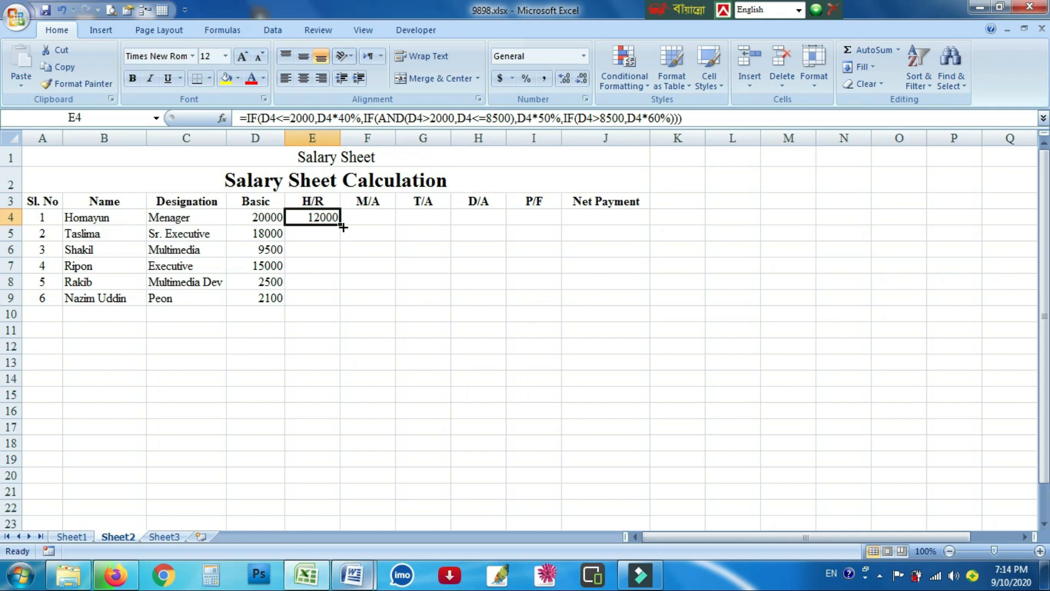
left_click_drag(343, 226, 340, 305)
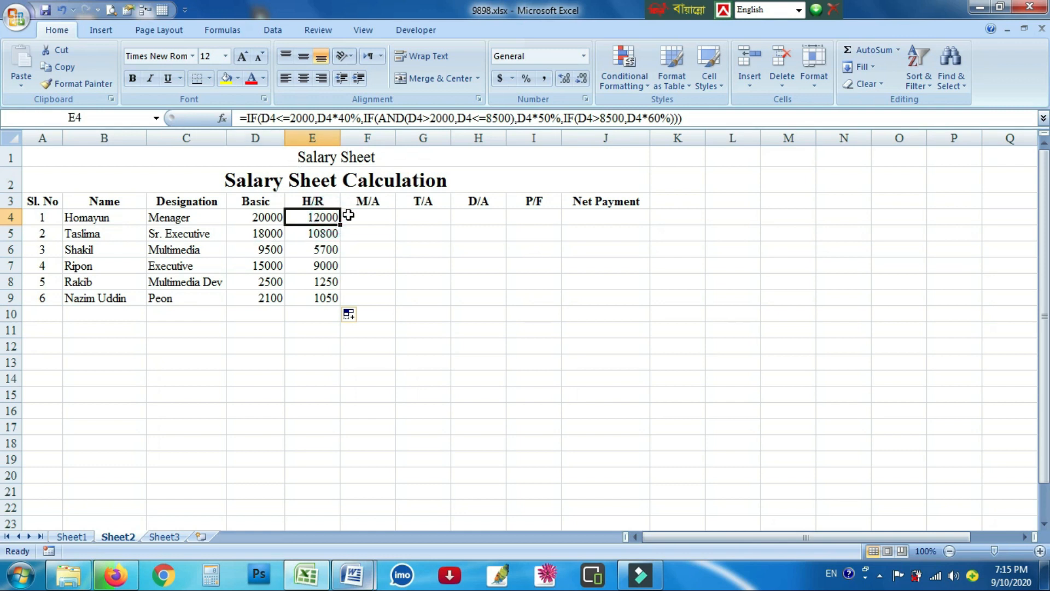
Calculate the M/A in F4 as 20% of the basic pay with =D4*20% and fill it down to F9.
left_click(323, 232)
left_click(321, 265)
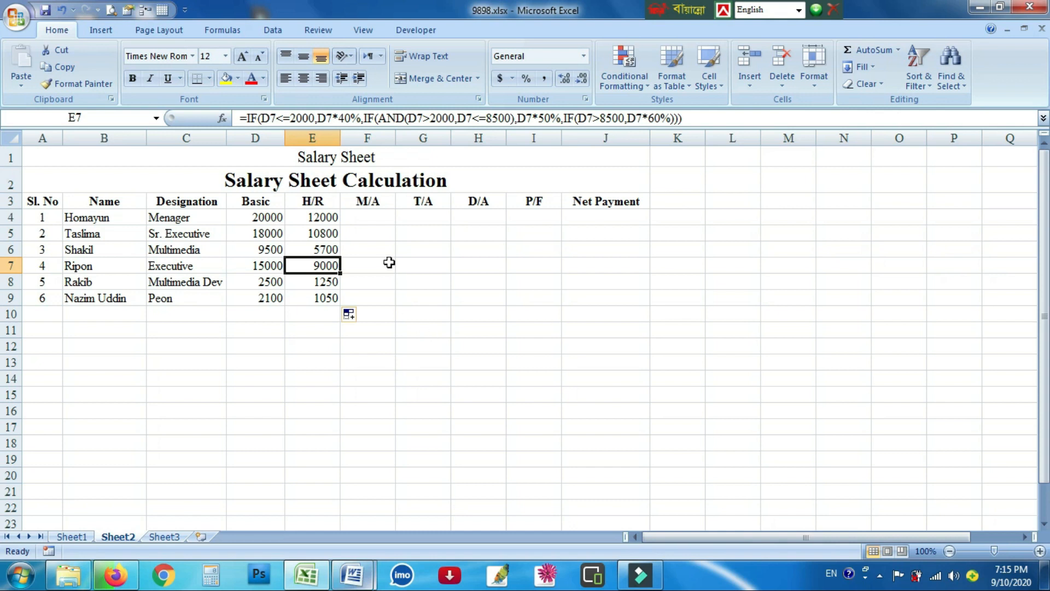
left_click(377, 220)
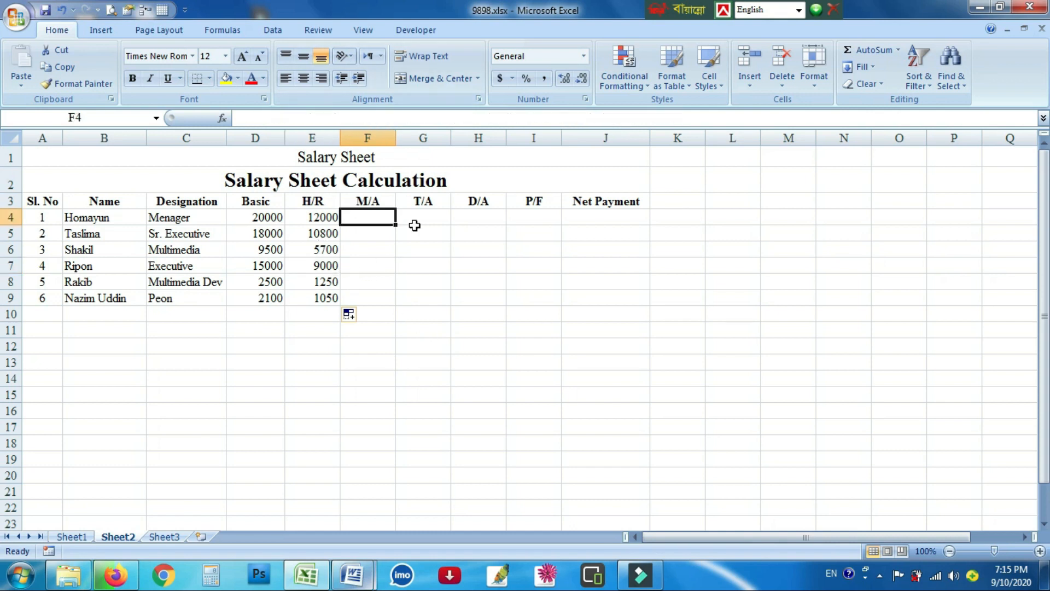
type("=")
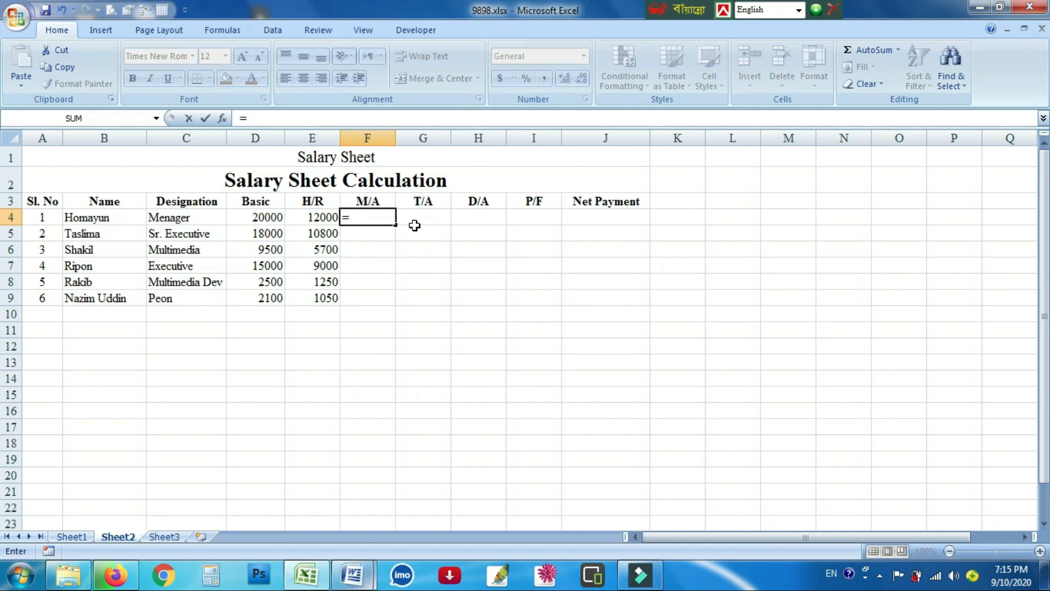
left_click(265, 221)
type("*")
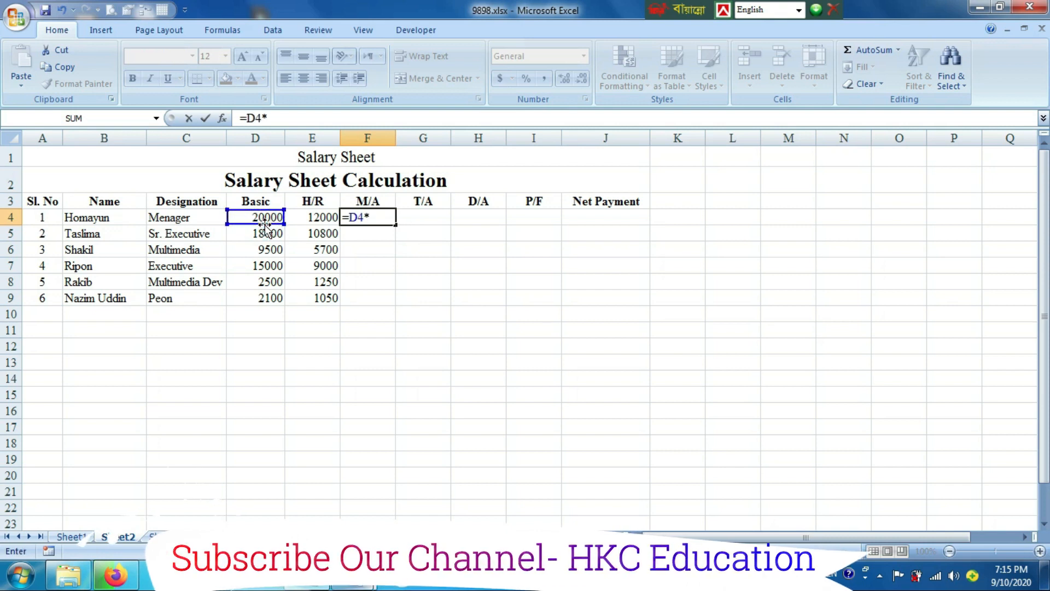
type("20%")
key("Return")
left_click(368, 218)
left_click_drag(396, 225, 396, 300)
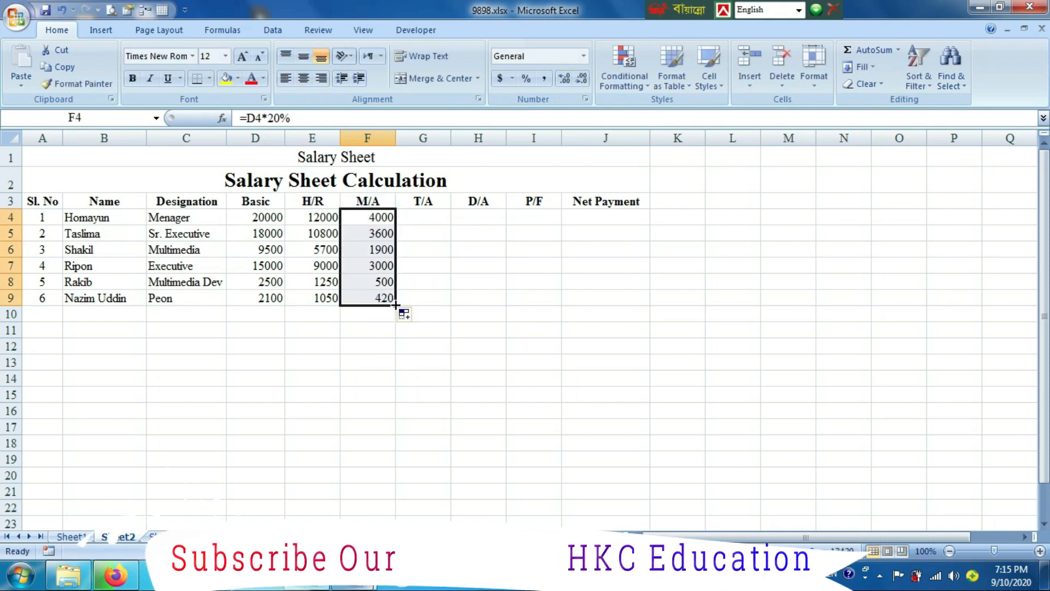
Calculate the T/A in G4 as 15% of the basic pay with =D4*15% and fill it down to G9.
left_click(430, 215)
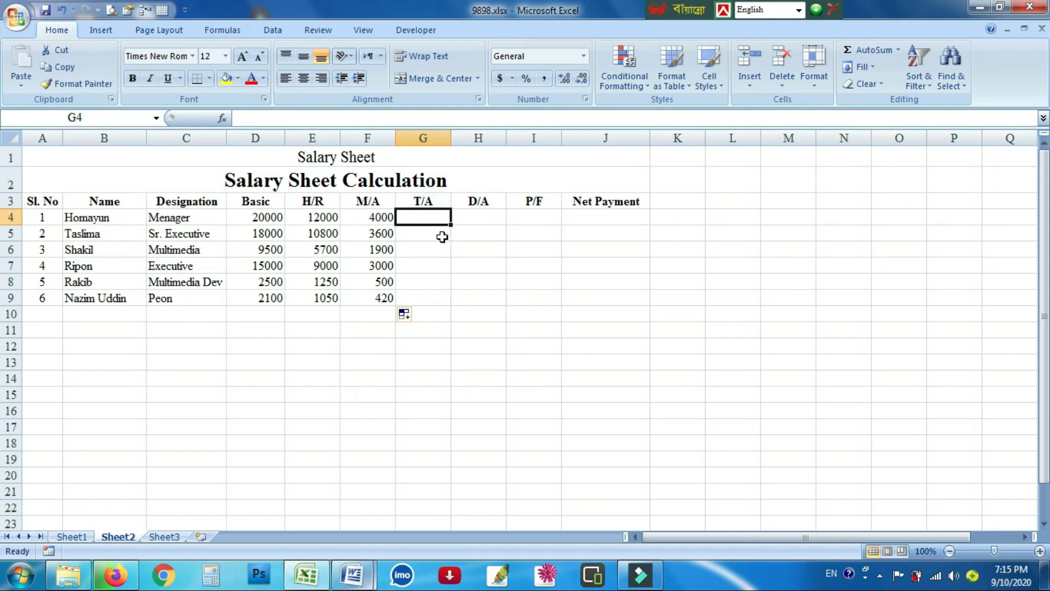
type("=")
left_click(274, 216)
type("*15%")
key("Return")
left_click(404, 215)
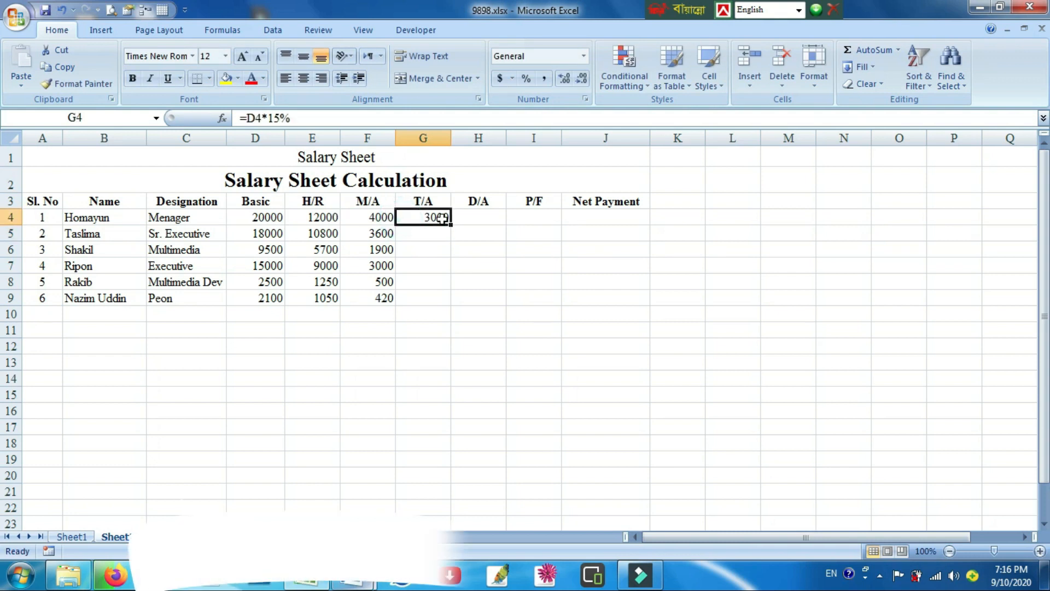
left_click_drag(450, 223, 447, 300)
Enter the first employee's D/A in H4 as 10% of the basic pay with =D4*10%.
left_click(479, 218)
type("=")
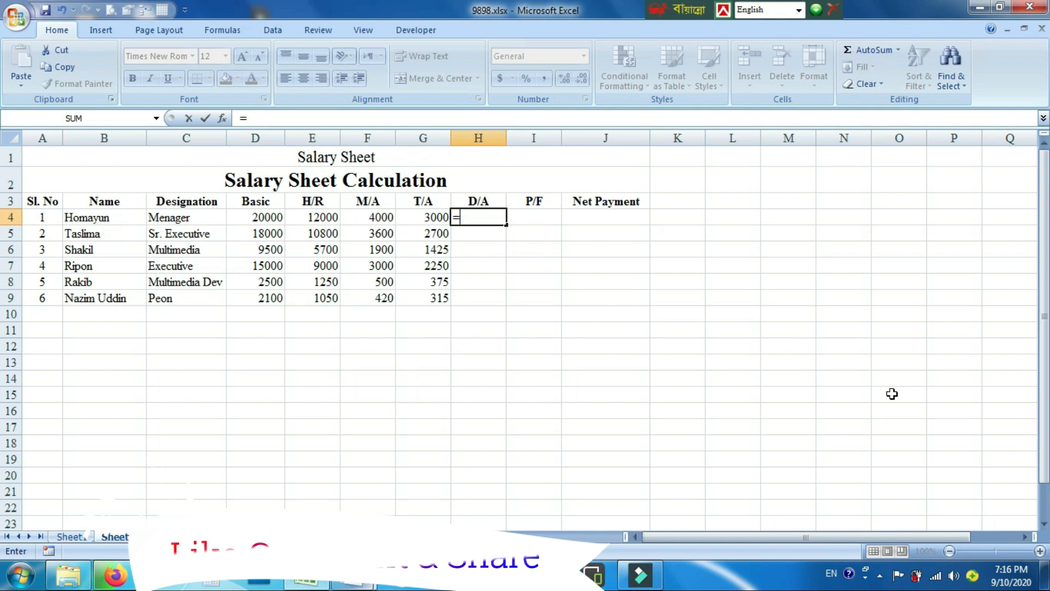
type("D4*10%")
key("Tab")
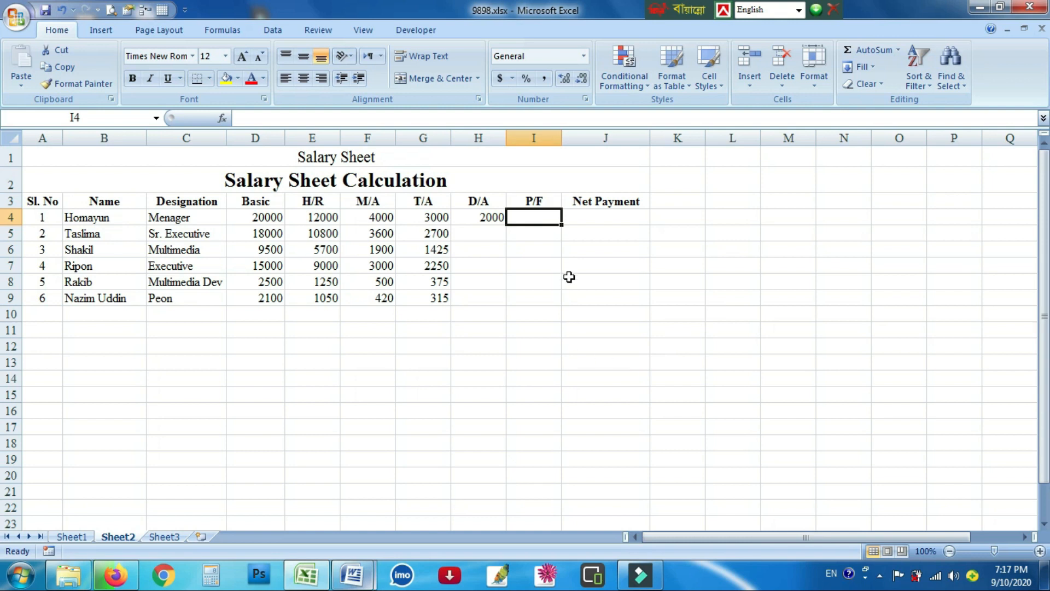
Enter the first employee's P/F in I4 as 10% of the basic pay with =D4*10%.
type("=")
left_click(263, 219)
type("*10%")
key("Return")
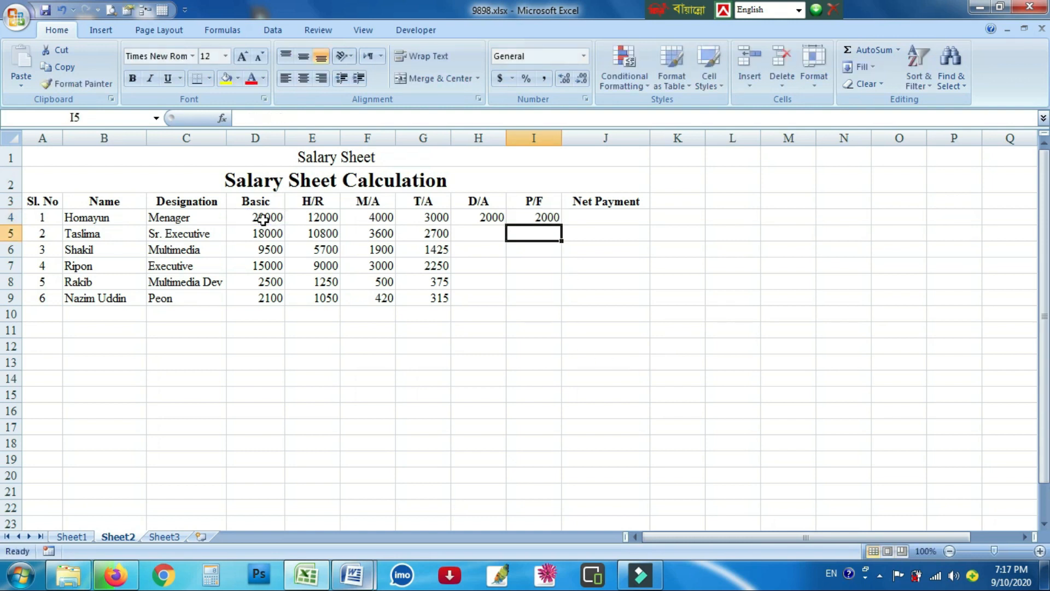
left_click(539, 219)
left_click_drag(562, 224, 550, 222)
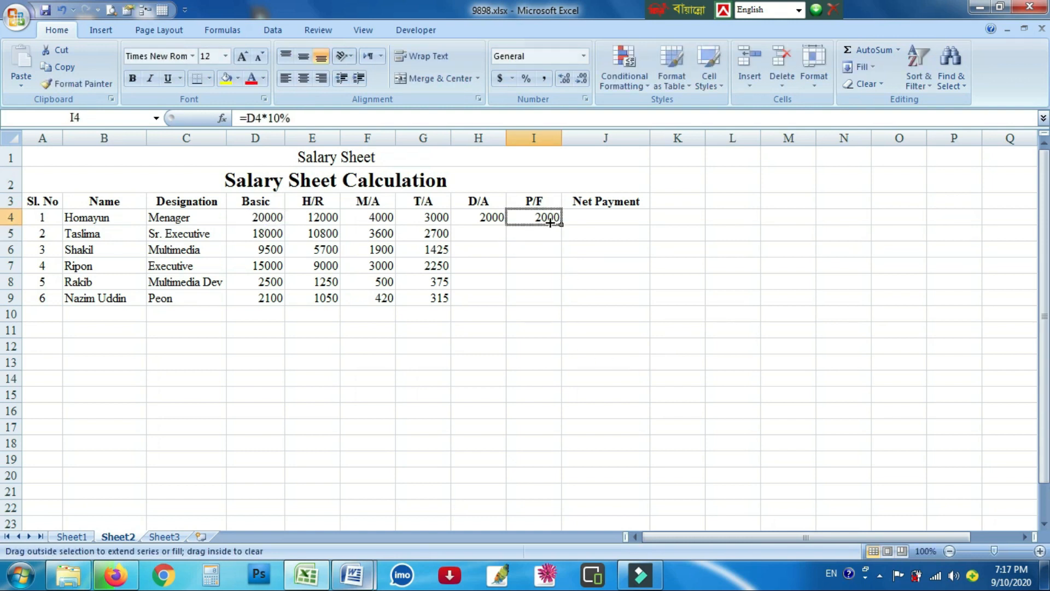
Calculate the Net Payment in J4 as basic plus allowances minus P/F with =(D4+E4+F4+G4+H4)-I4.
left_click(606, 242)
left_click(595, 218)
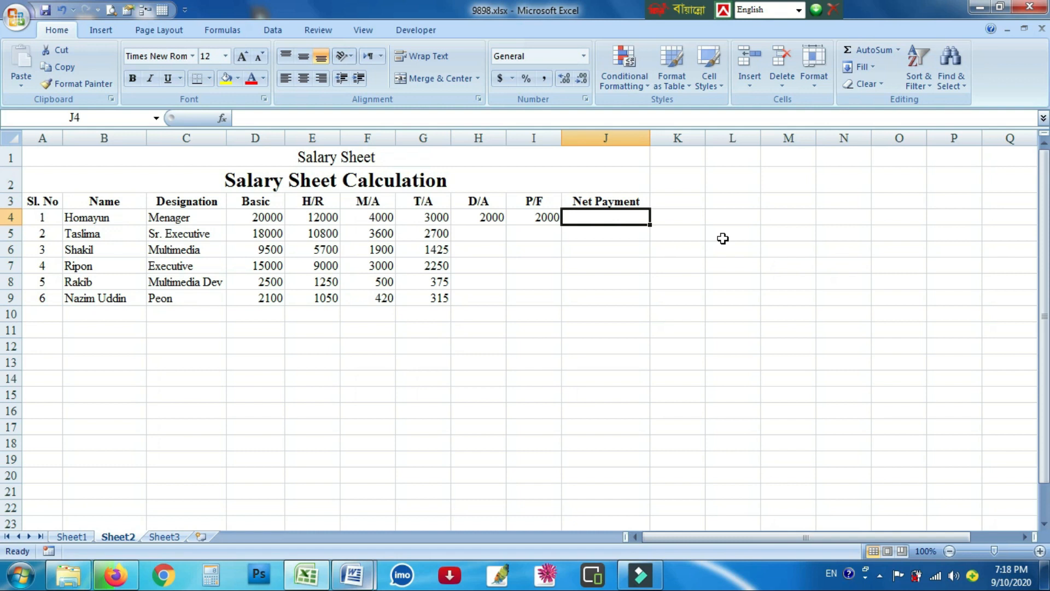
type("=")
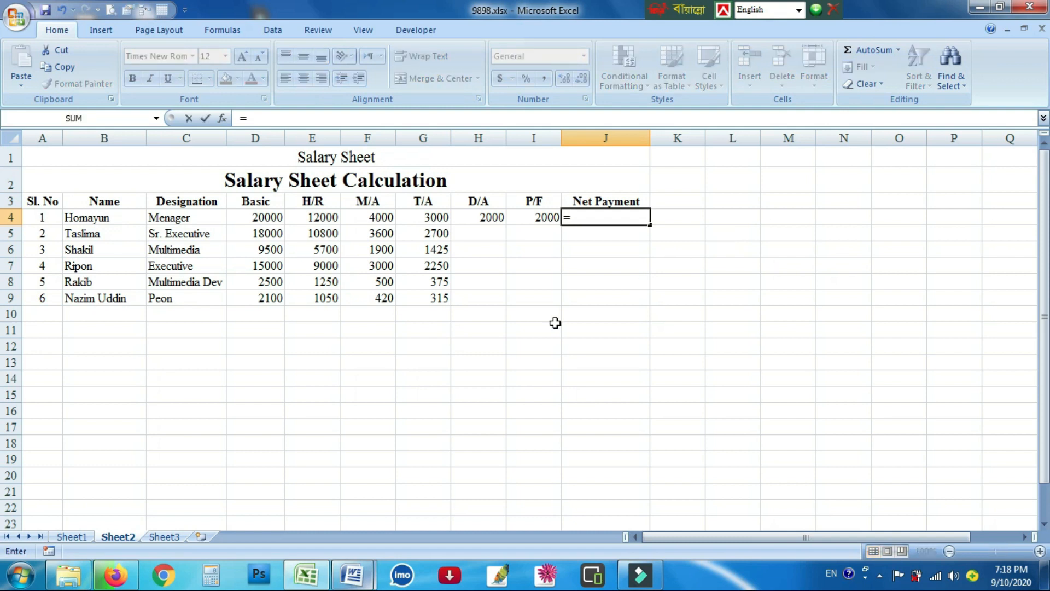
type("(")
left_click(268, 217)
type("+")
left_click(323, 217)
type("+")
left_click(371, 218)
type("+")
left_click(430, 216)
type("+")
left_click(487, 216)
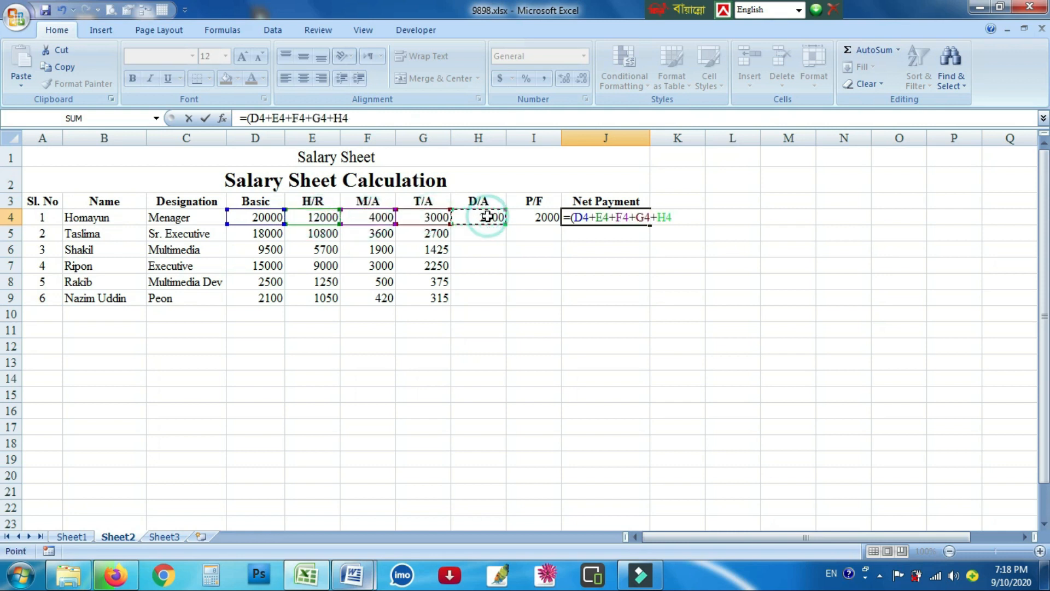
type(")-")
left_click(539, 218)
key("Return")
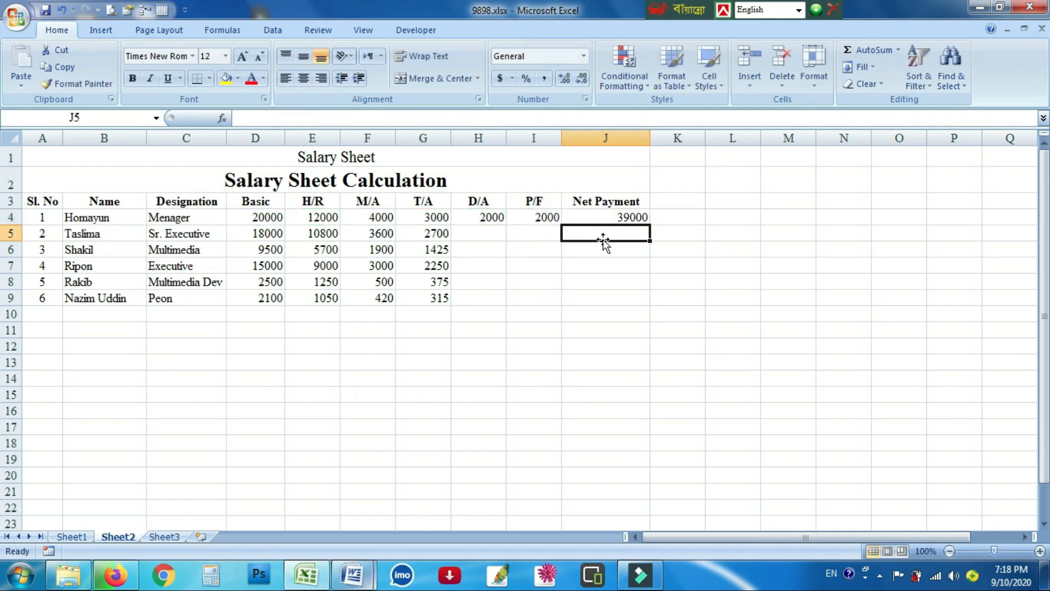
Fill the D/A, P/F and Net Payment formulas from H4:J4 down to row 9 and deselect the range.
left_click(731, 237)
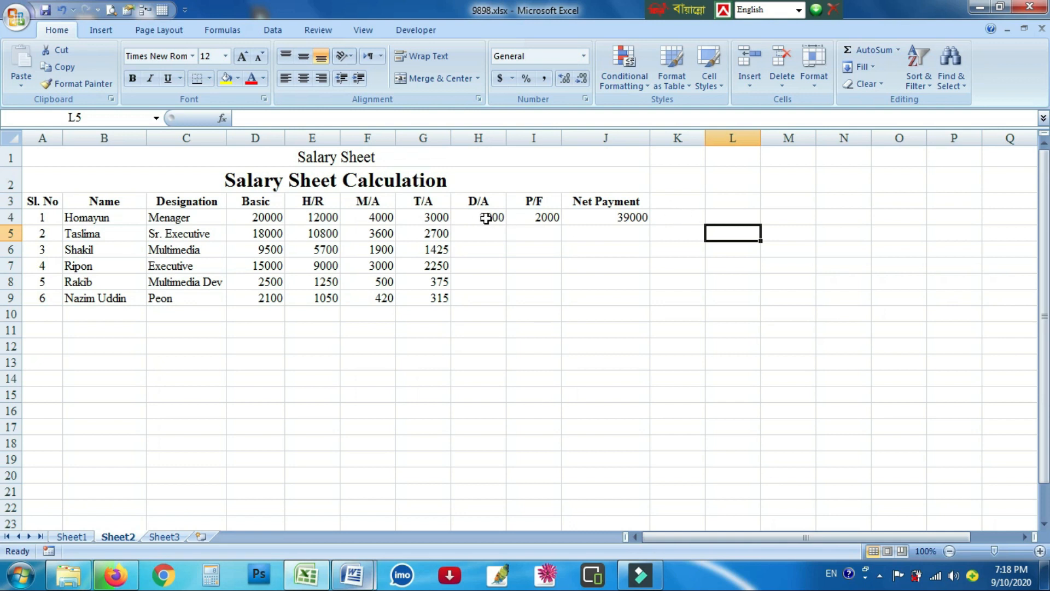
left_click_drag(476, 218, 651, 301)
left_click(750, 368)
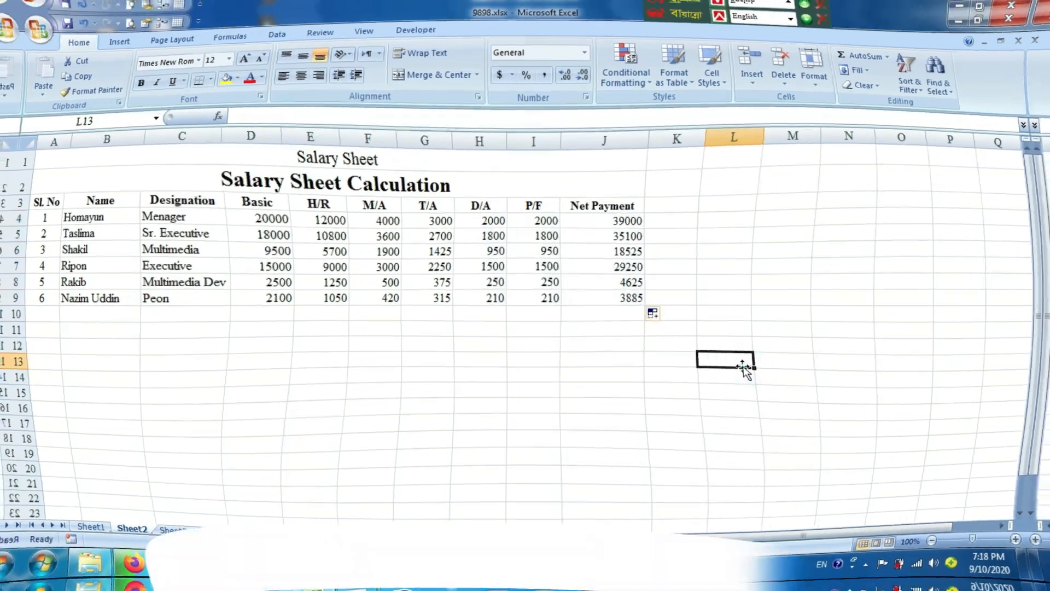